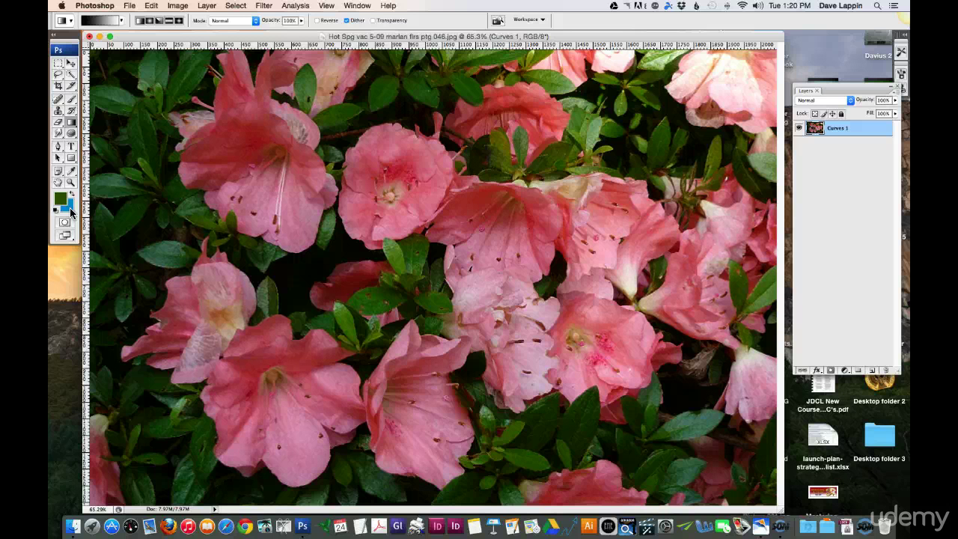
Step: Set the background color to white with CMYK values 0, 0, 0 and 0
{"action": "left_click", "coordinate": [71, 210]}
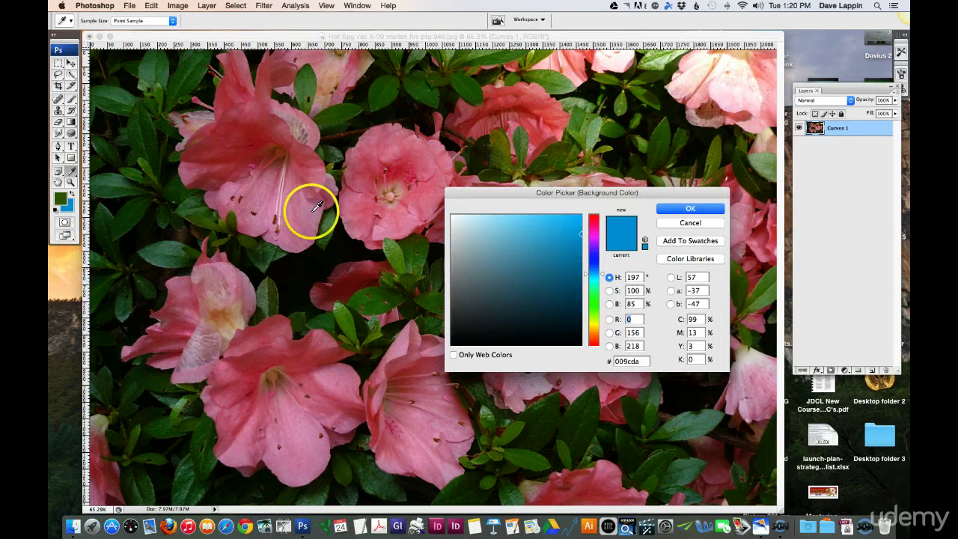
{"action": "left_click", "coordinate": [691, 319]}
{"action": "type", "text": "0"}
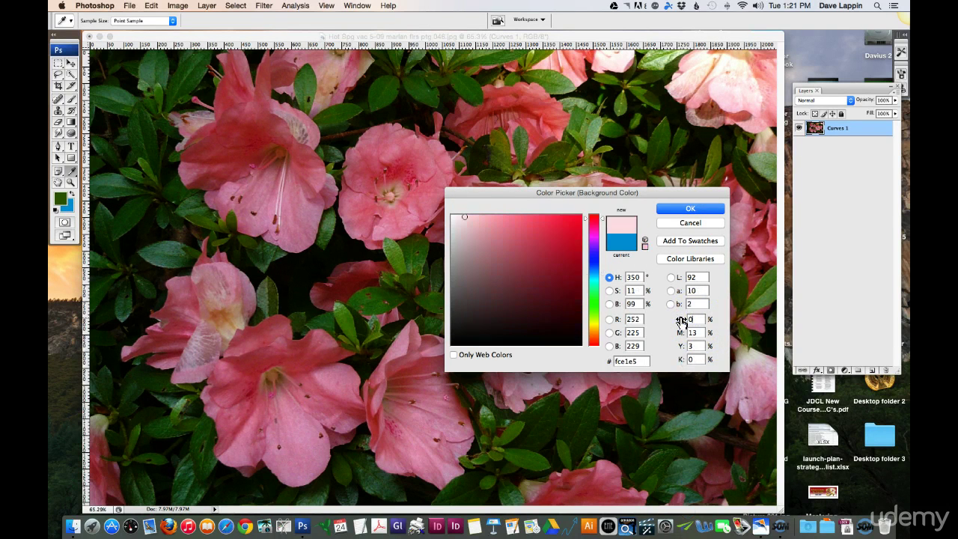
{"action": "key", "text": "Tab"}
{"action": "type", "text": "0"}
{"action": "key", "text": "Tab"}
{"action": "type", "text": "0"}
{"action": "key", "text": "Tab"}
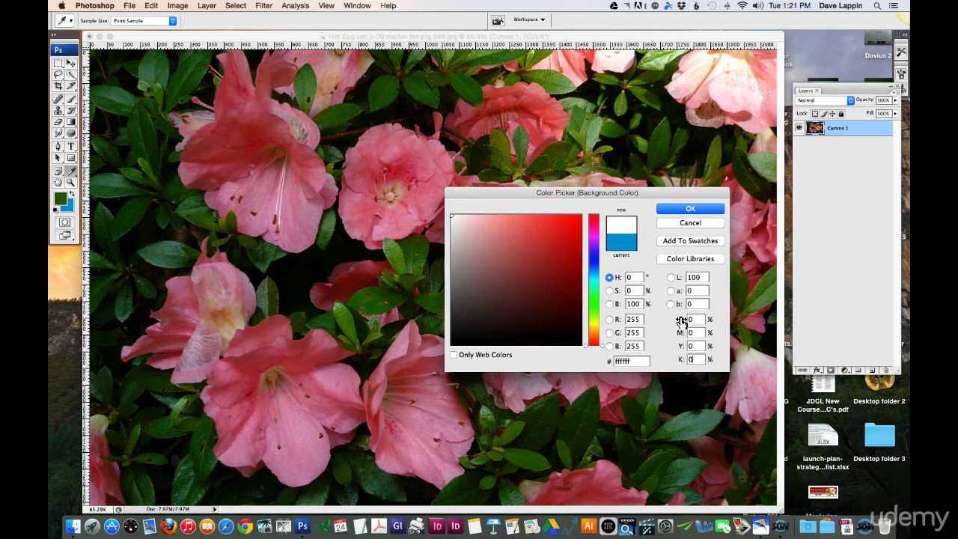
{"action": "left_click", "coordinate": [684, 209]}
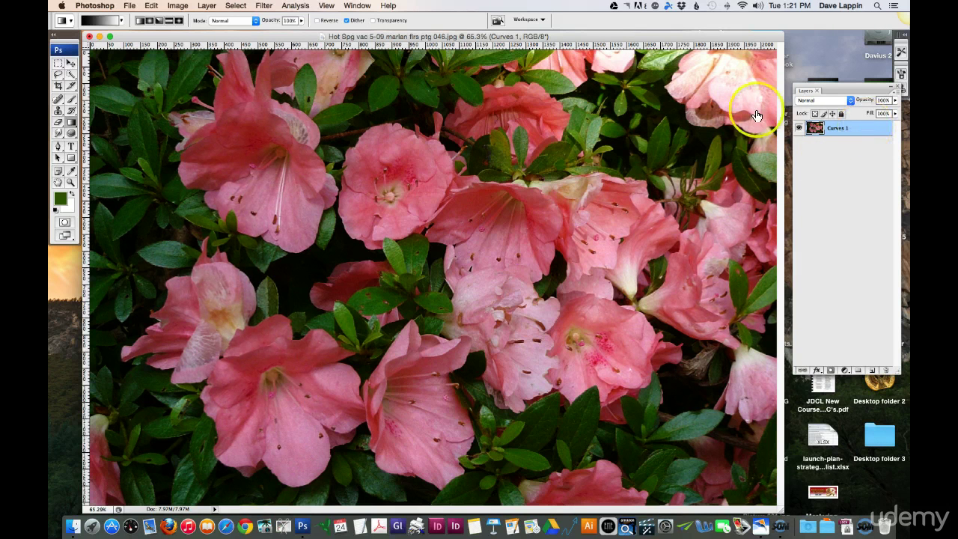
Step: Add a layer mask to the Curves 1 layer
{"action": "left_click", "coordinate": [139, 21]}
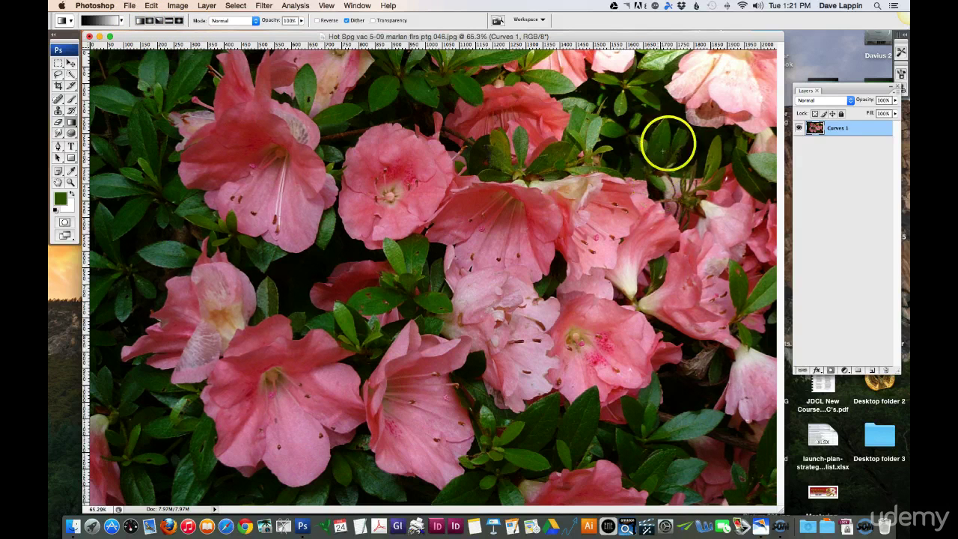
{"action": "double_click", "coordinate": [856, 134]}
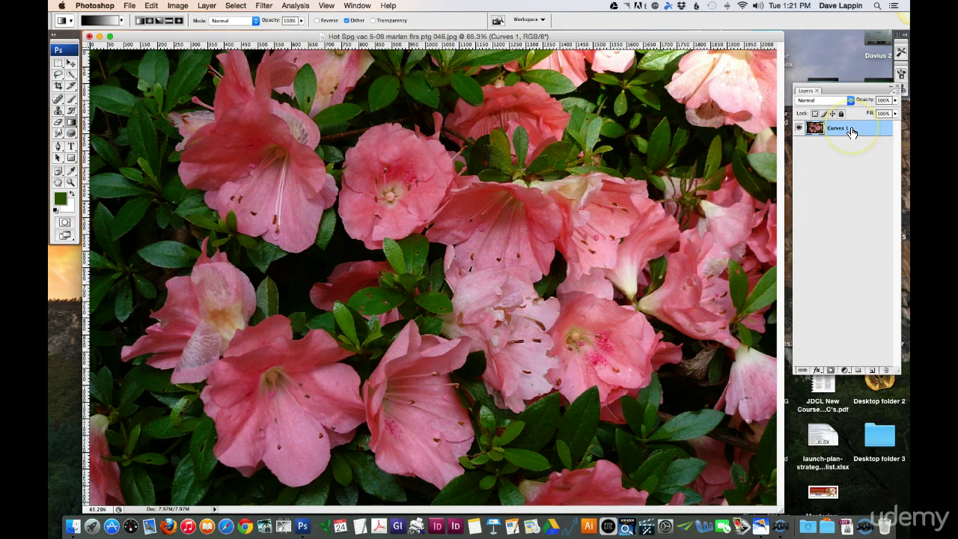
{"action": "left_click", "coordinate": [839, 255]}
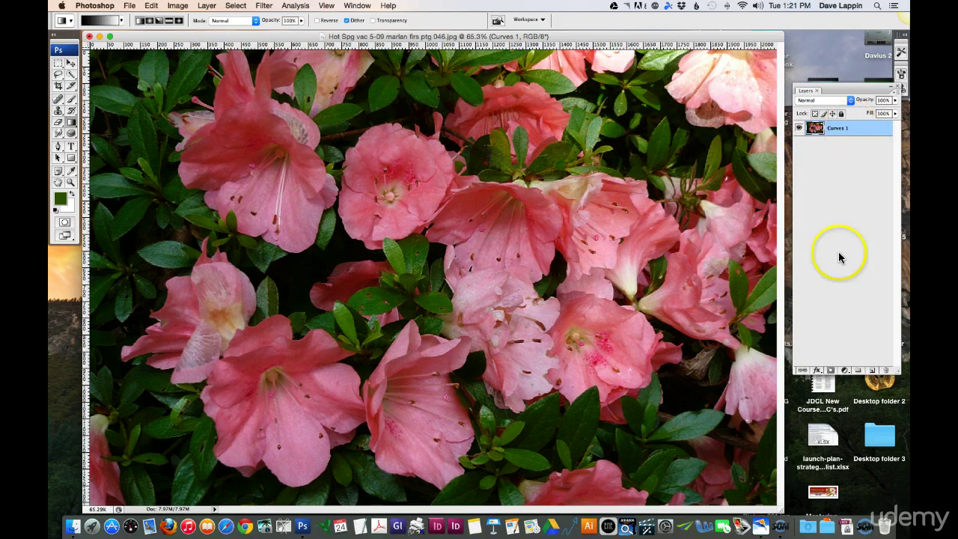
{"action": "left_click", "coordinate": [831, 370]}
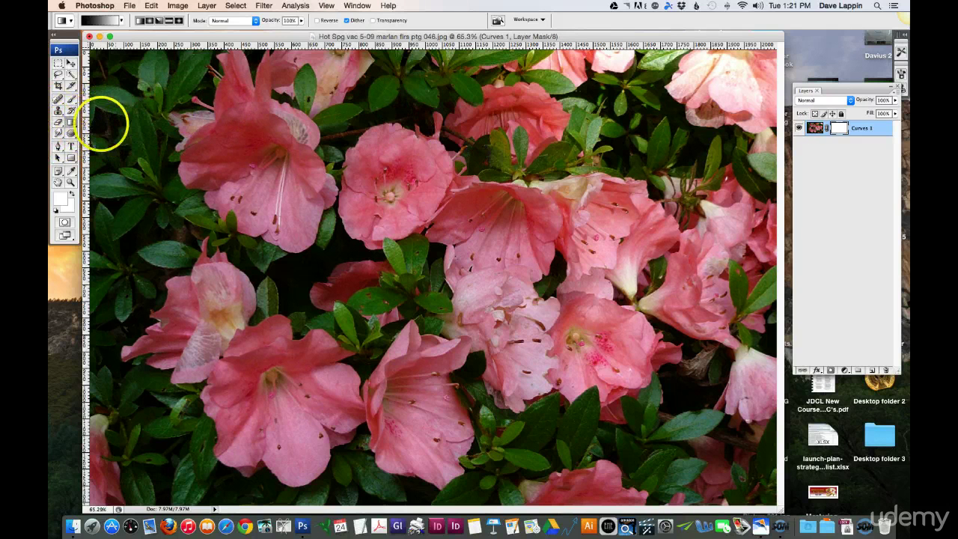
Step: With the Gradient tool, try the red-green and violet-orange gradient presets
{"action": "left_click", "coordinate": [73, 124]}
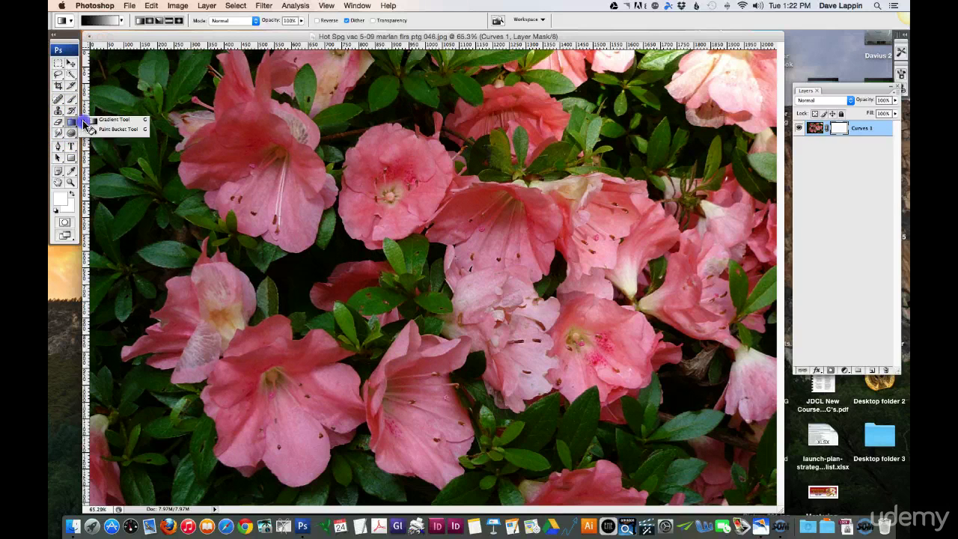
{"action": "left_click", "coordinate": [109, 120]}
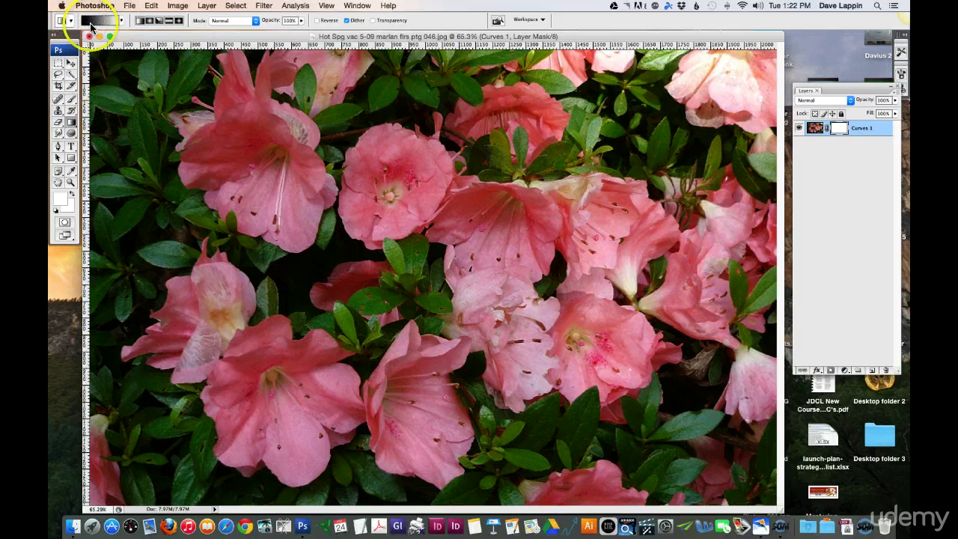
{"action": "left_click", "coordinate": [121, 22]}
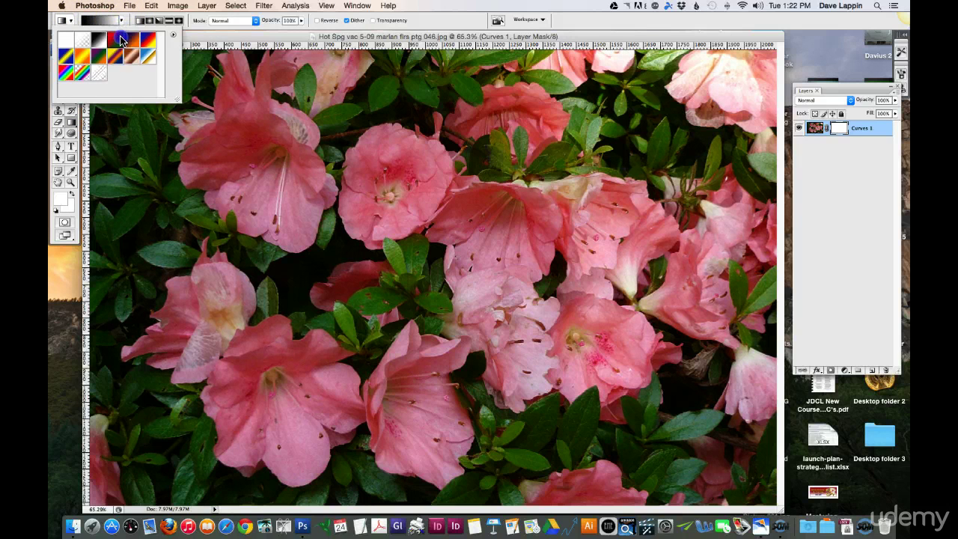
{"action": "double_click", "coordinate": [115, 40]}
{"action": "left_click", "coordinate": [122, 21]}
{"action": "double_click", "coordinate": [134, 34]}
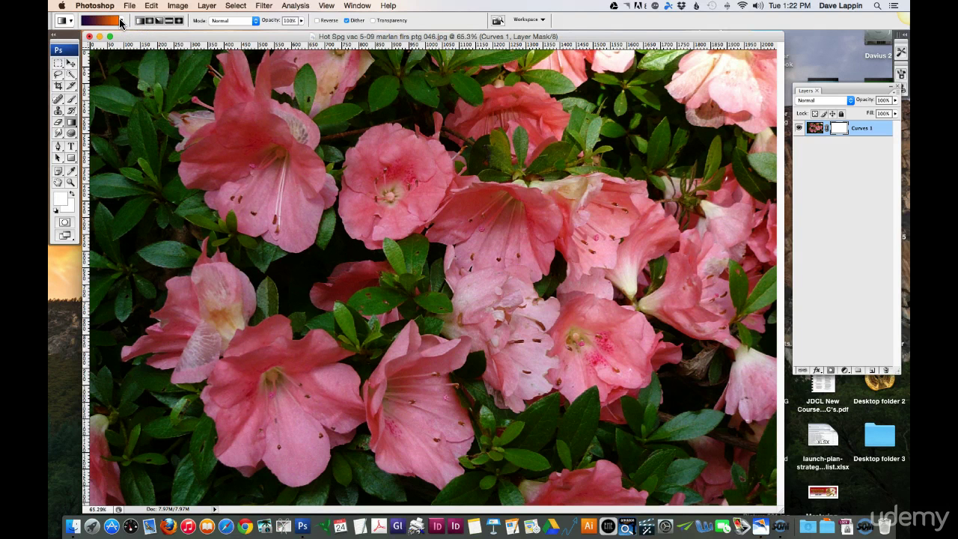
Step: Draw a black-to-white linear gradient on the Curves 1 mask, from near the image's bottom edge straight up to about its middle
{"action": "left_click", "coordinate": [121, 22]}
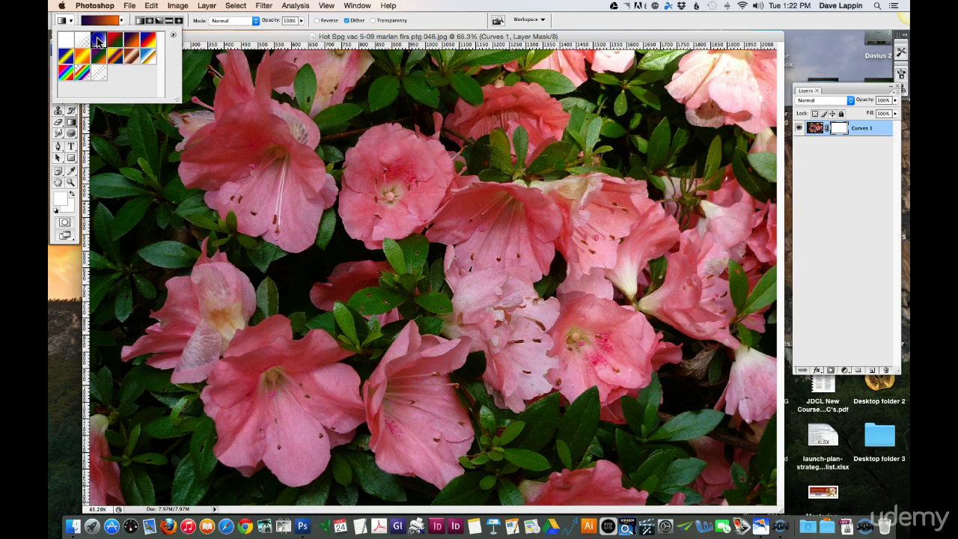
{"action": "double_click", "coordinate": [98, 41]}
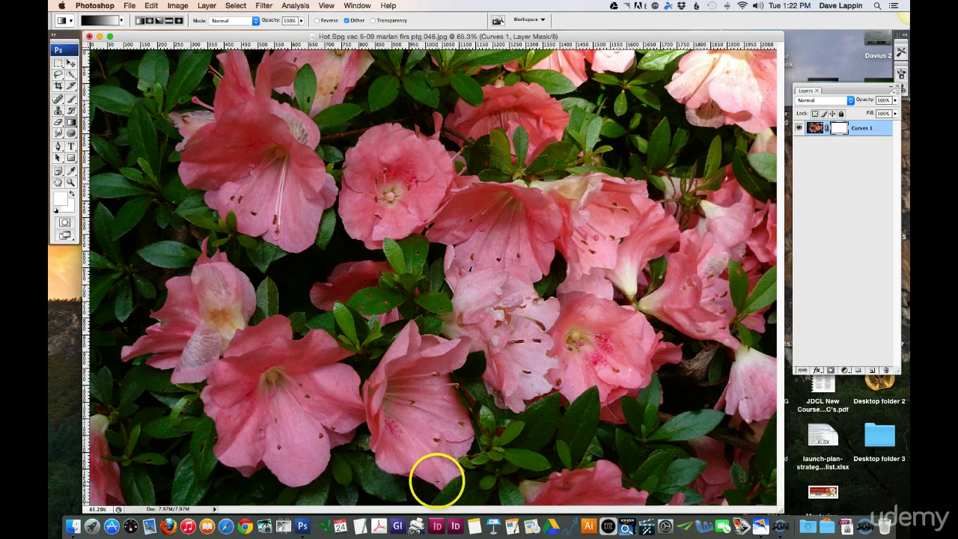
{"action": "left_click_drag", "start_coordinate": [436, 481], "coordinate": [442, 277]}
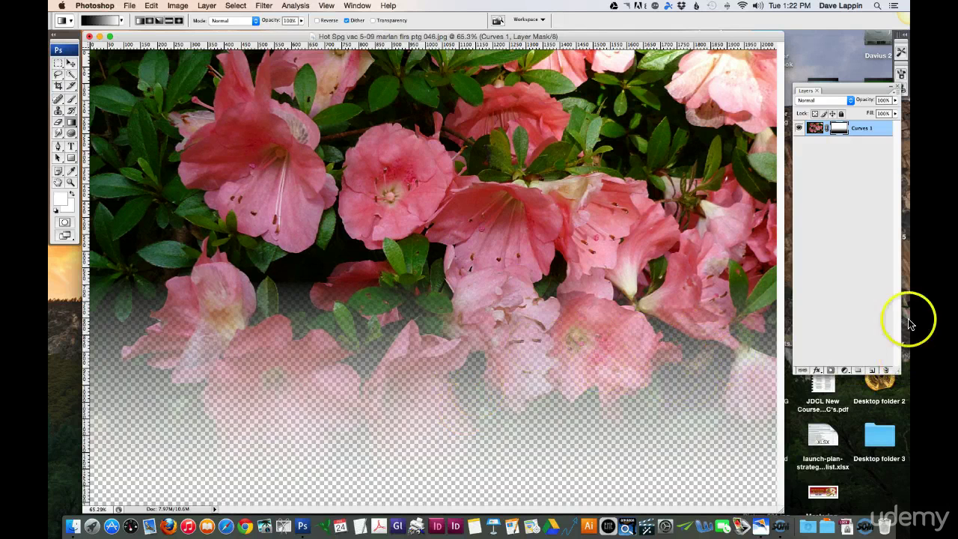
Step: Sample a deep pink from the round center flower with the Eyedropper and make it the background color, with white as foreground
{"action": "left_click", "coordinate": [814, 130]}
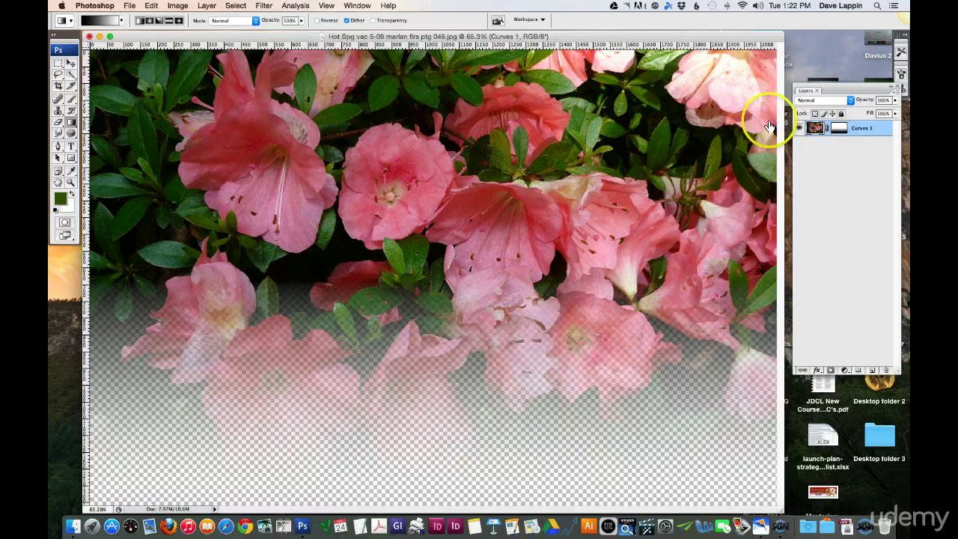
{"action": "left_click", "coordinate": [72, 172]}
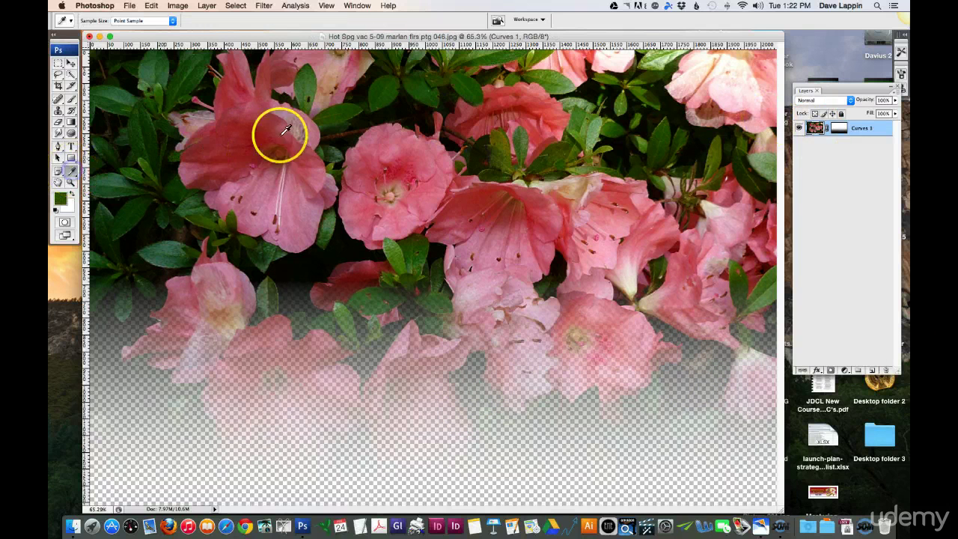
{"action": "left_click", "coordinate": [405, 158]}
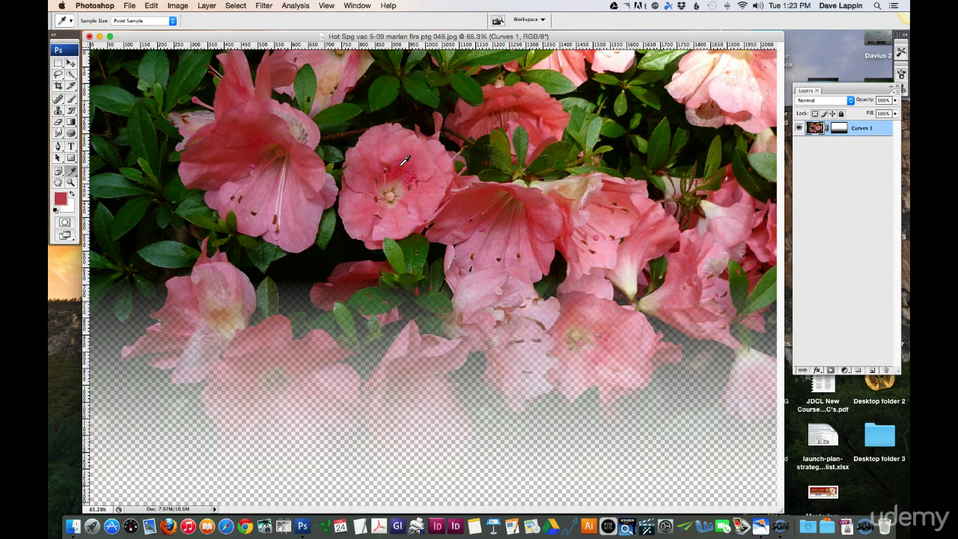
{"action": "left_click", "coordinate": [405, 158]}
{"action": "left_click", "coordinate": [404, 158]}
{"action": "left_click", "coordinate": [405, 158]}
{"action": "left_click", "coordinate": [406, 155]}
{"action": "left_click", "coordinate": [411, 156]}
{"action": "left_click", "coordinate": [416, 153]}
{"action": "left_click", "coordinate": [72, 193]}
{"action": "left_click", "coordinate": [685, 96]}
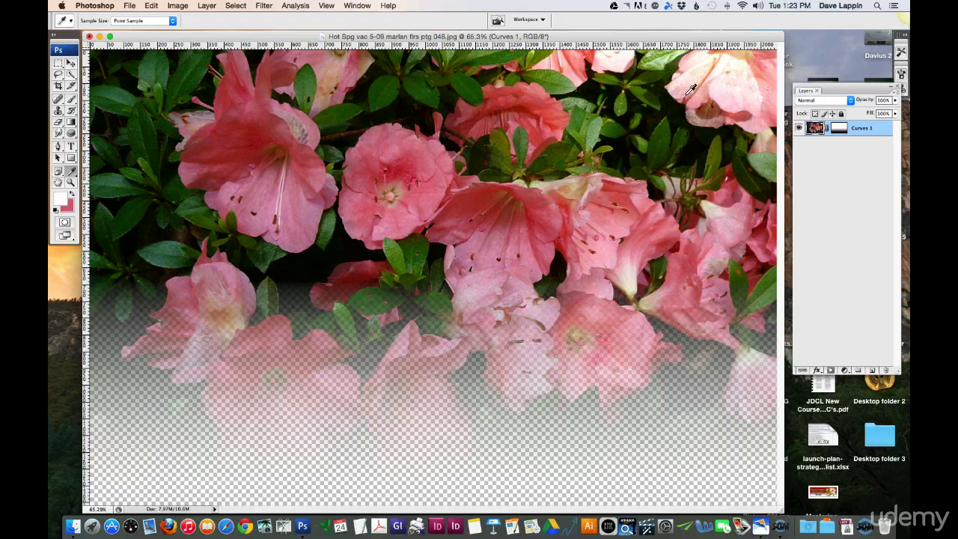
Step: Add a new empty layer and place it below the Curves 1 layer
{"action": "left_click", "coordinate": [872, 371]}
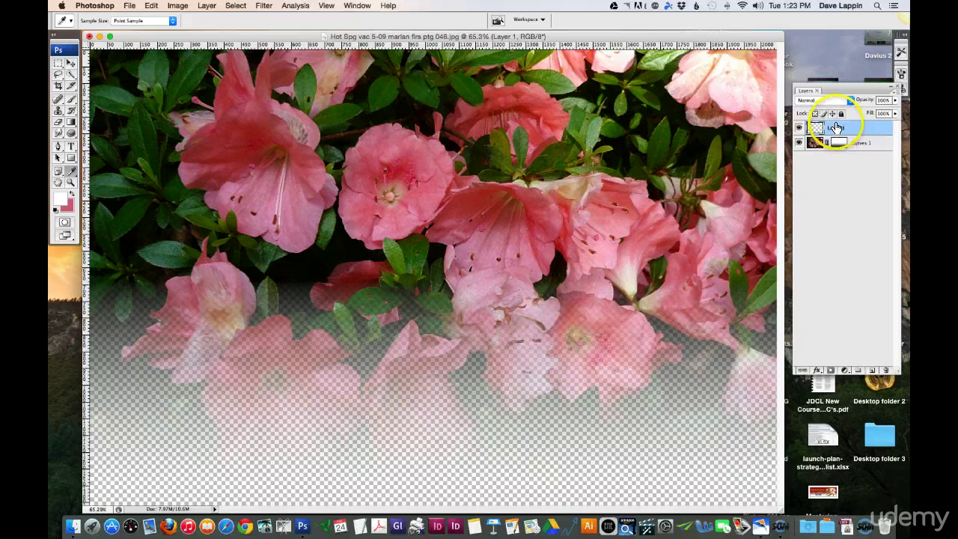
{"action": "left_click_drag", "start_coordinate": [836, 128], "coordinate": [839, 151]}
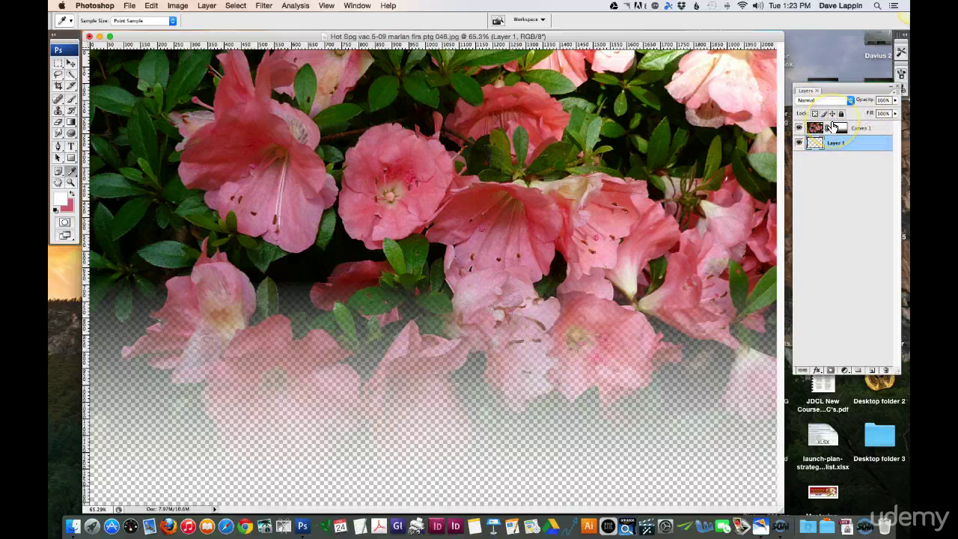
{"action": "left_click_drag", "start_coordinate": [833, 127], "coordinate": [835, 122]}
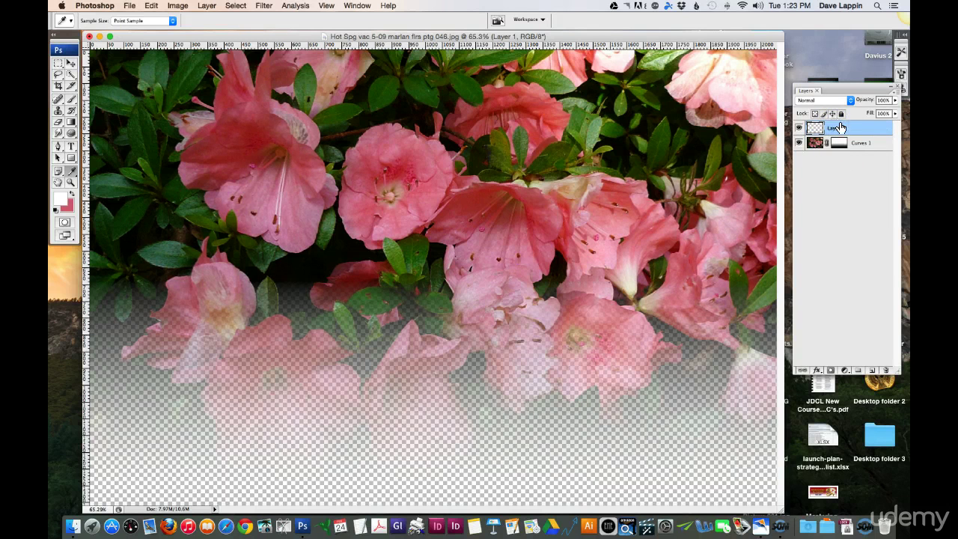
{"action": "left_click_drag", "start_coordinate": [834, 122], "coordinate": [843, 150]}
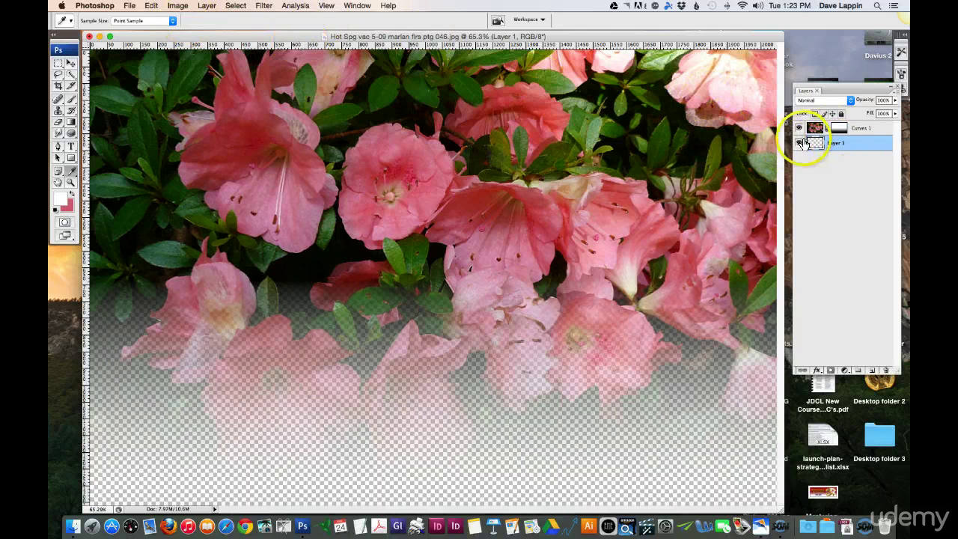
Step: Fill Layer 1 with the pink background color in Normal mode at 100% opacity
{"action": "left_click", "coordinate": [177, 5]}
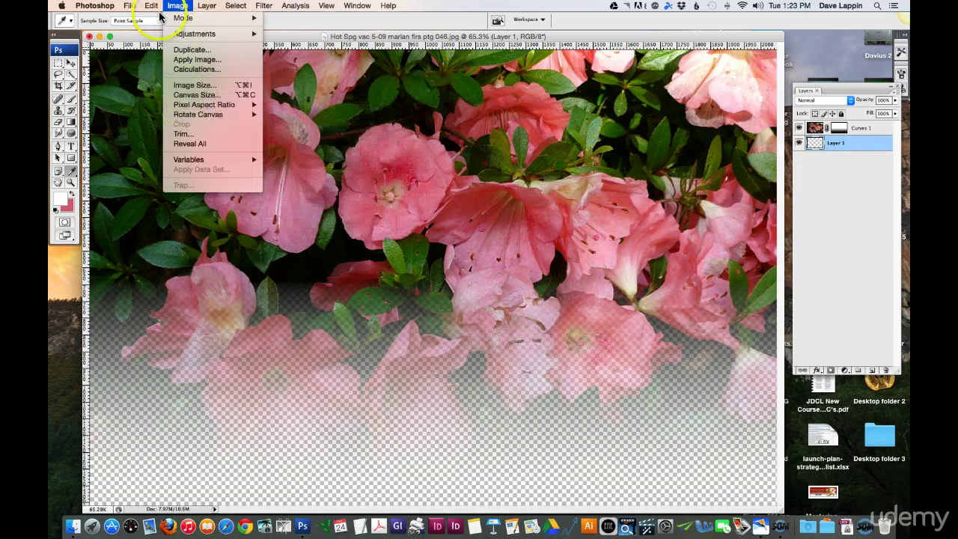
{"action": "mouse_move", "coordinate": [151, 6]}
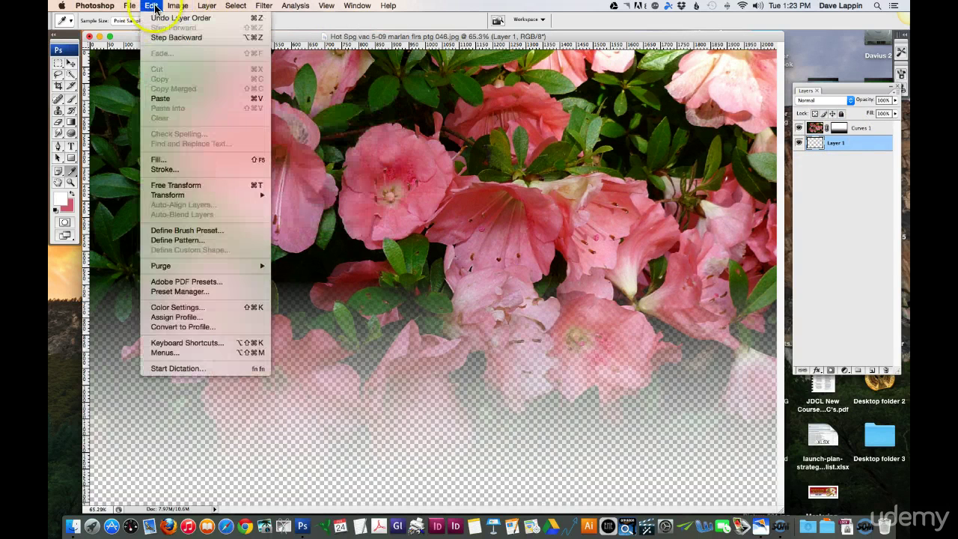
{"action": "left_click", "coordinate": [160, 160]}
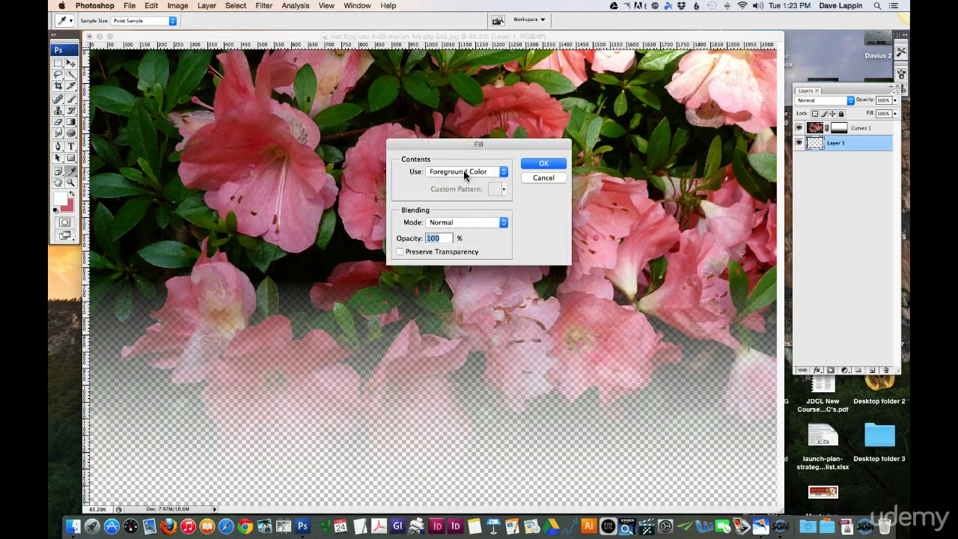
{"action": "left_click", "coordinate": [467, 173]}
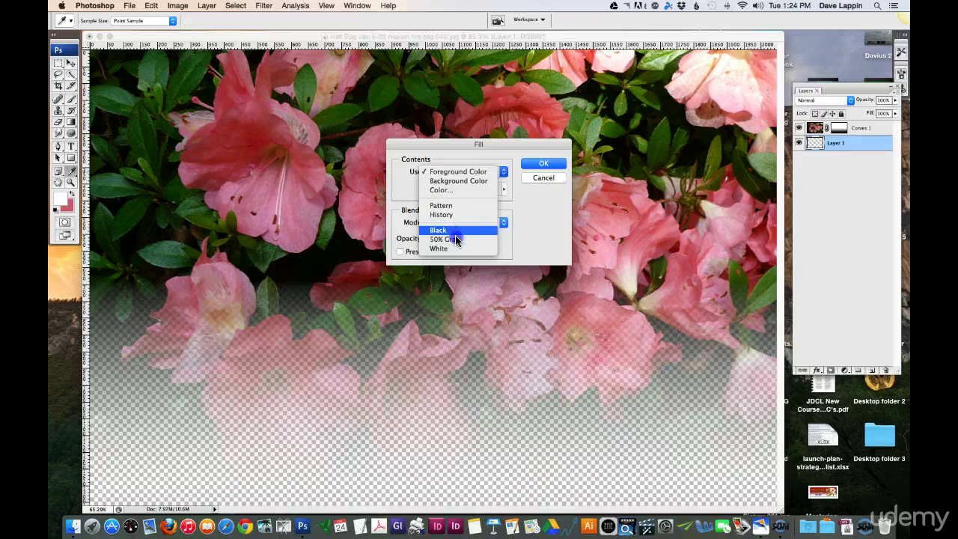
{"action": "left_click", "coordinate": [461, 181]}
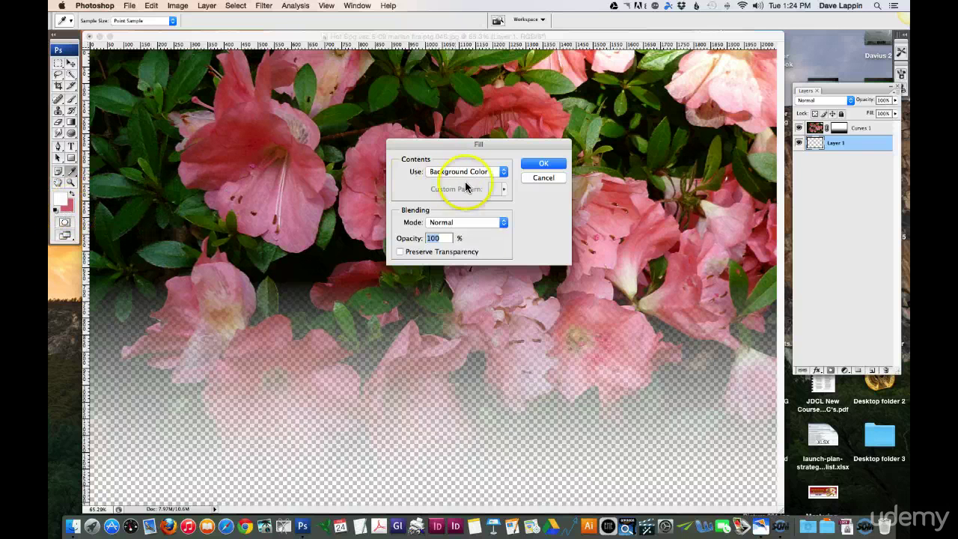
{"action": "left_click", "coordinate": [542, 163]}
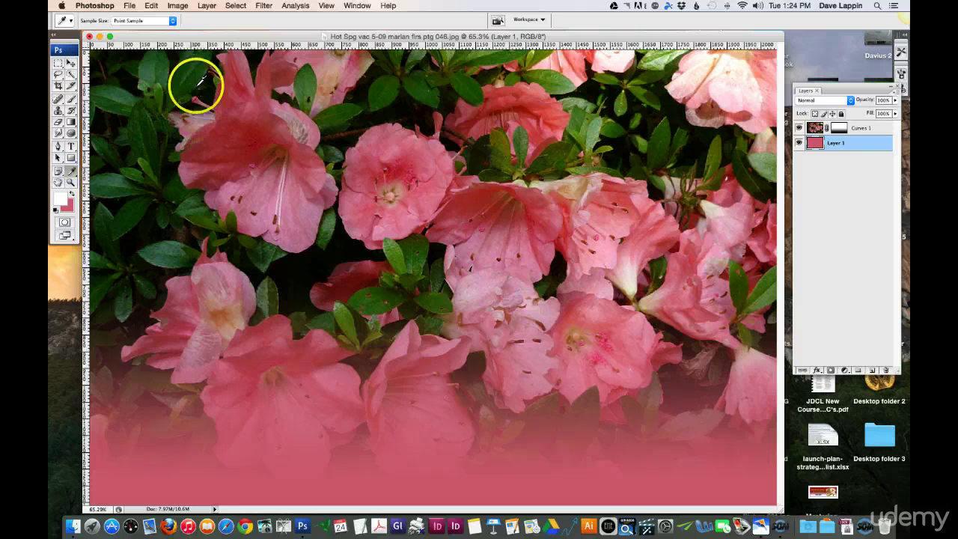
Step: Sample green from the leaf in the image's upper-left corner as the background color and refill Layer 1 with it
{"action": "left_click", "coordinate": [146, 75]}
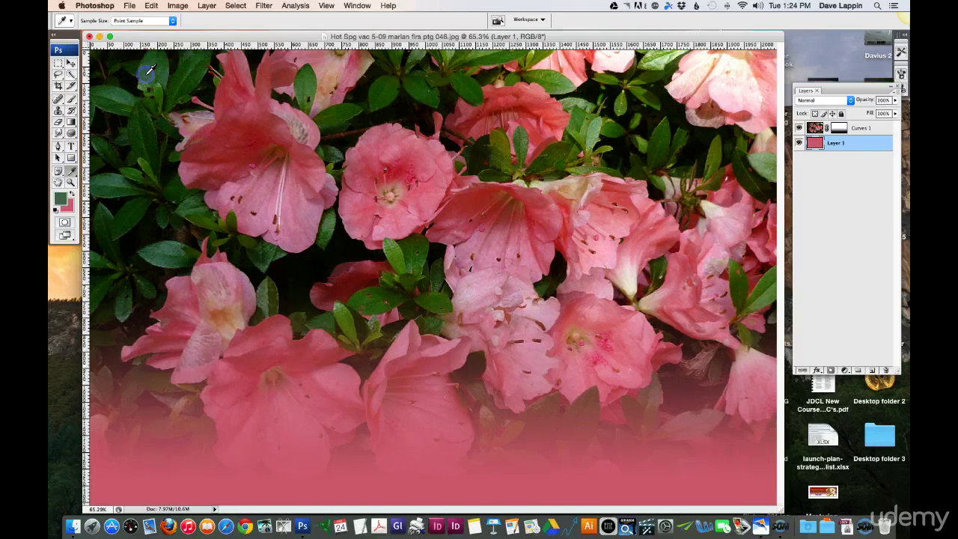
{"action": "left_click", "coordinate": [72, 193]}
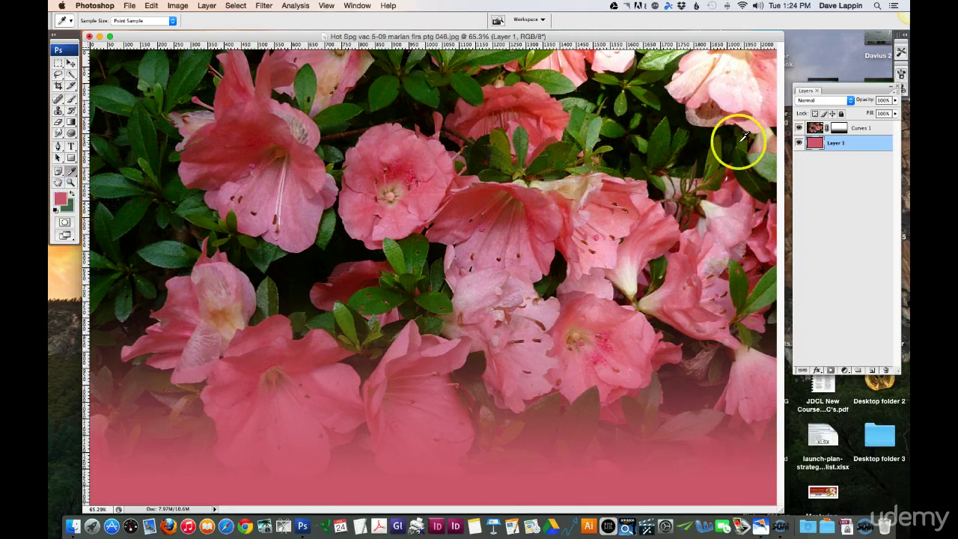
{"action": "left_click", "coordinate": [151, 5]}
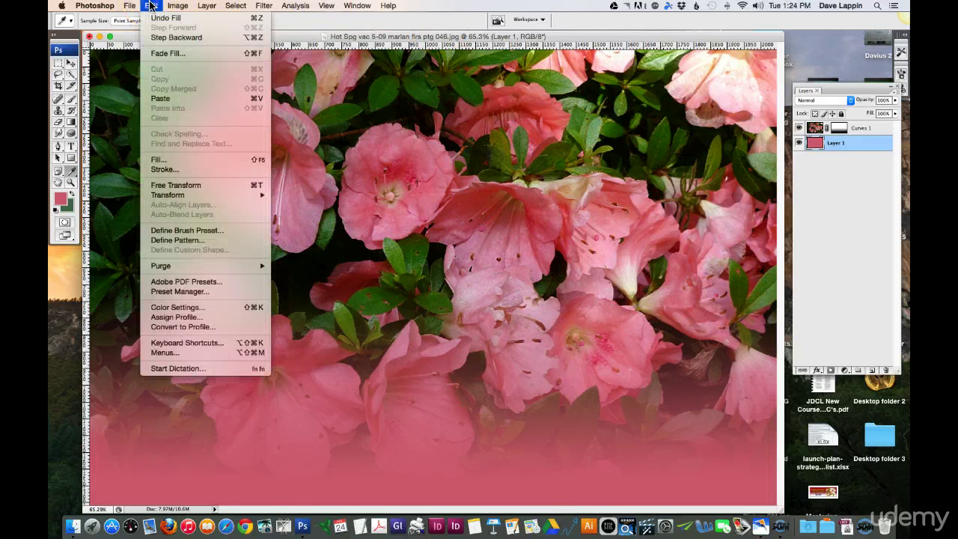
{"action": "left_click", "coordinate": [158, 160]}
{"action": "left_click", "coordinate": [528, 167]}
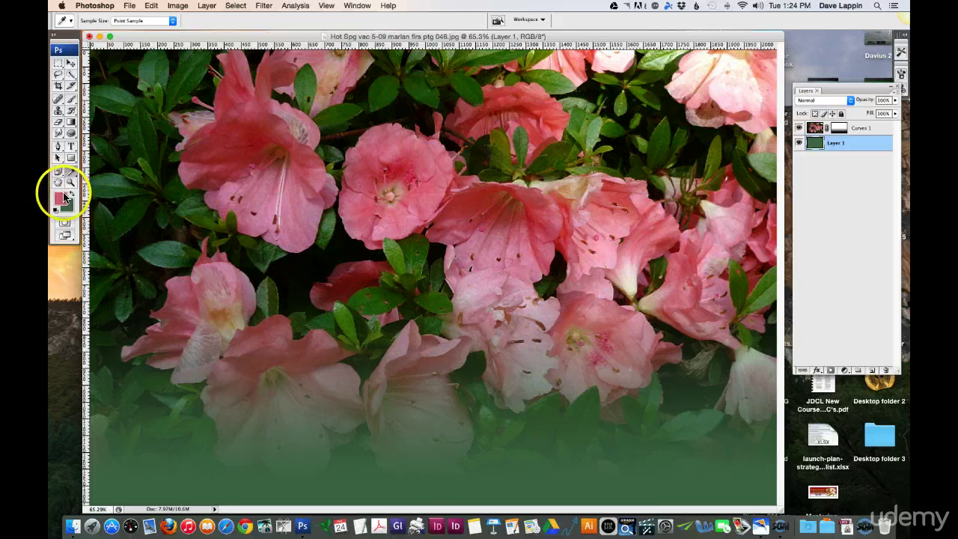
{"action": "left_click", "coordinate": [152, 6]}
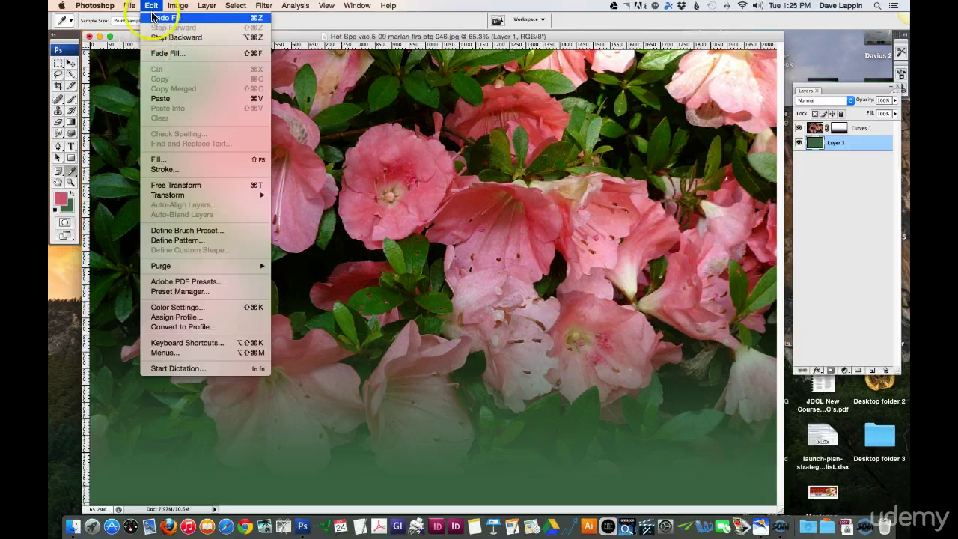
{"action": "left_click", "coordinate": [154, 17]}
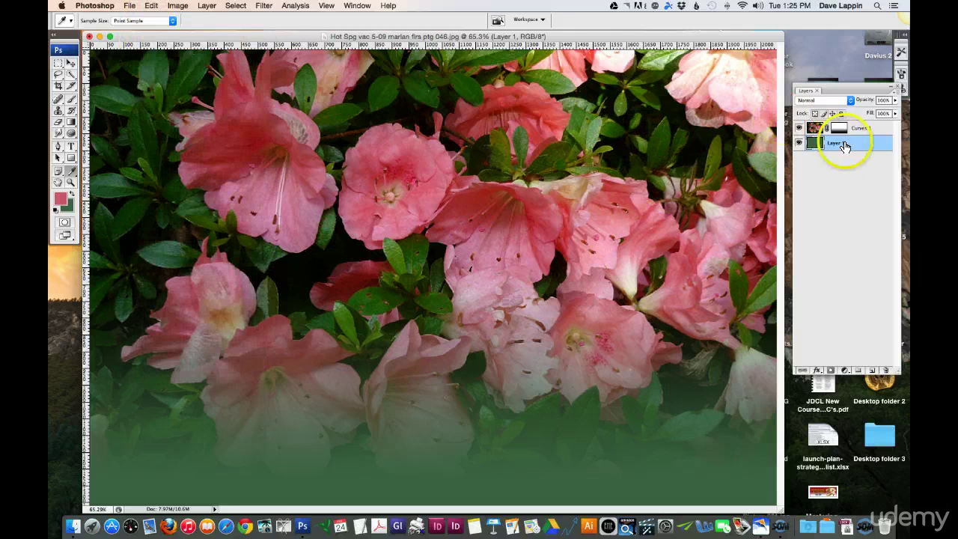